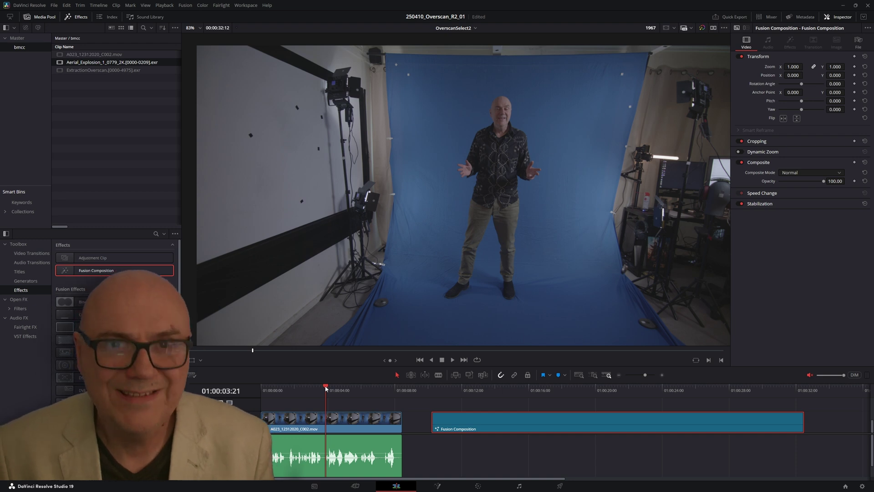
# Open Workspace > Data Burn-In, move its window aside, and burn in the Source Clip Name.
pyautogui.click(243, 6)
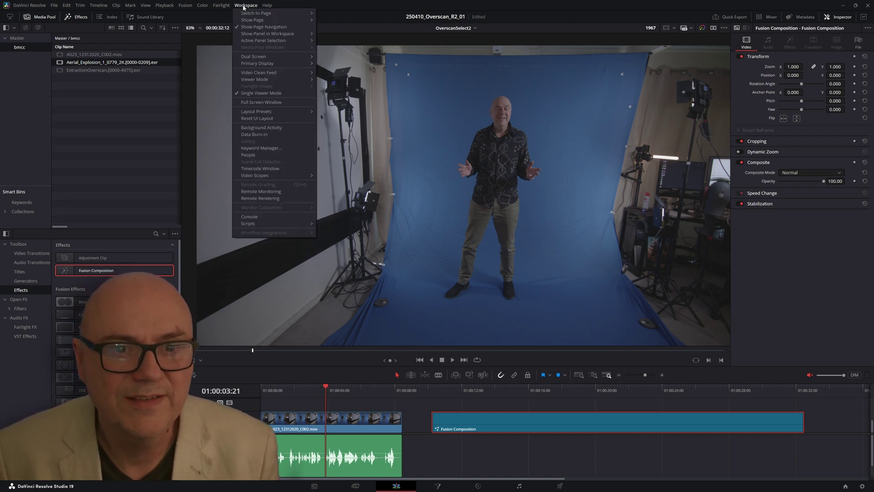
pyautogui.click(249, 136)
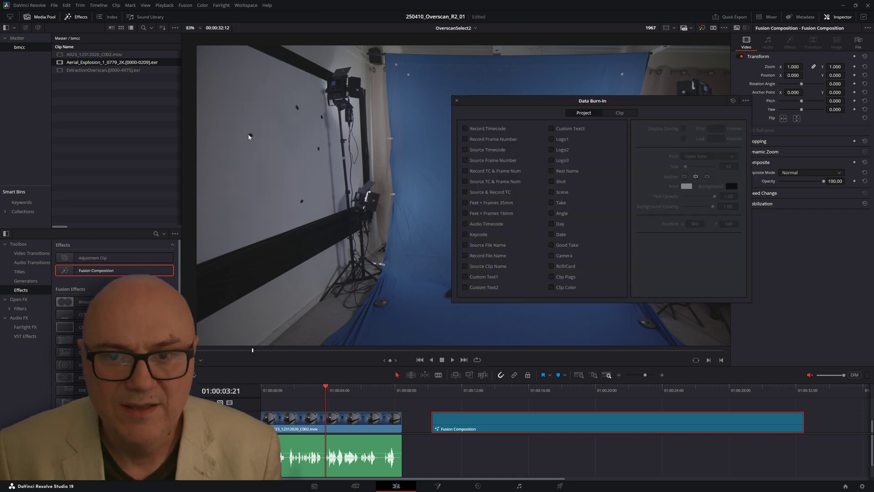
pyautogui.moveTo(539, 102); pyautogui.dragTo(660, 126)
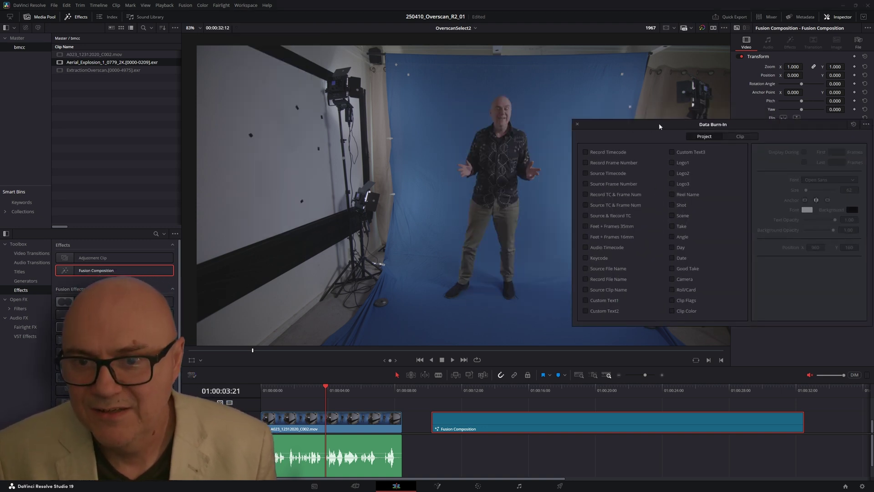
pyautogui.click(586, 290)
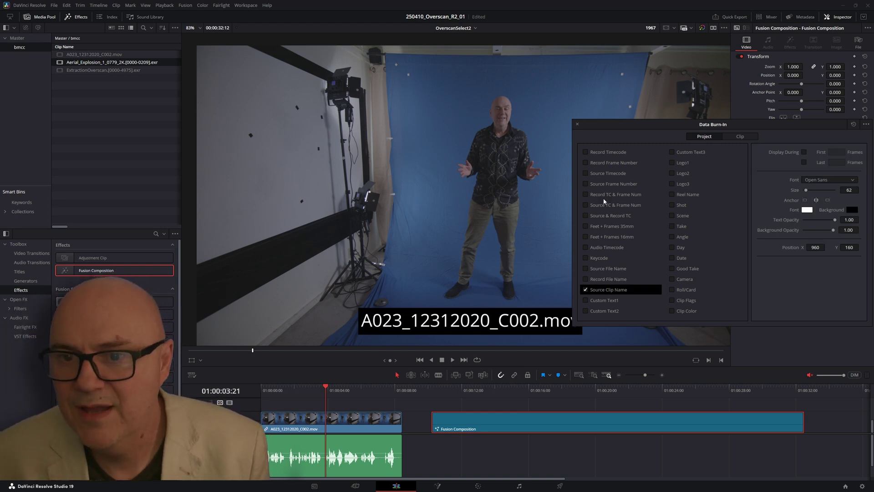
# Toggle the Record TC & Frame burn-in on and off, then scrub onto the Fusion Composition clip.
pyautogui.click(585, 195)
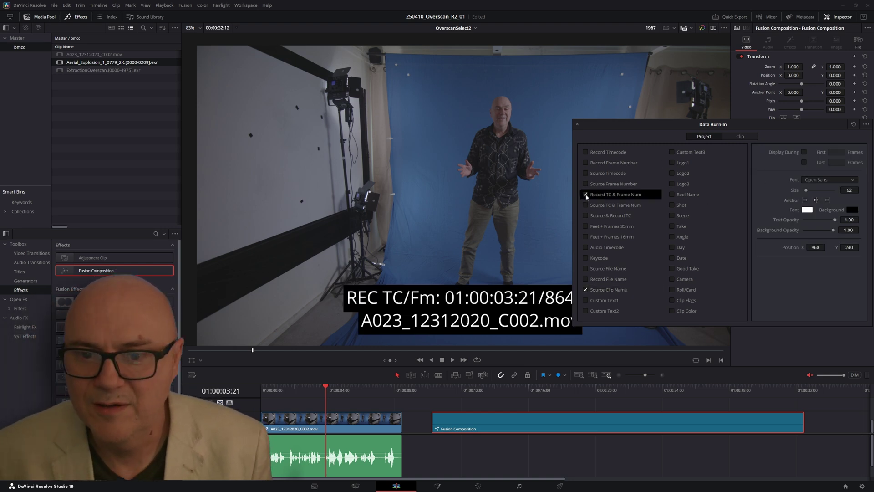
pyautogui.click(586, 195)
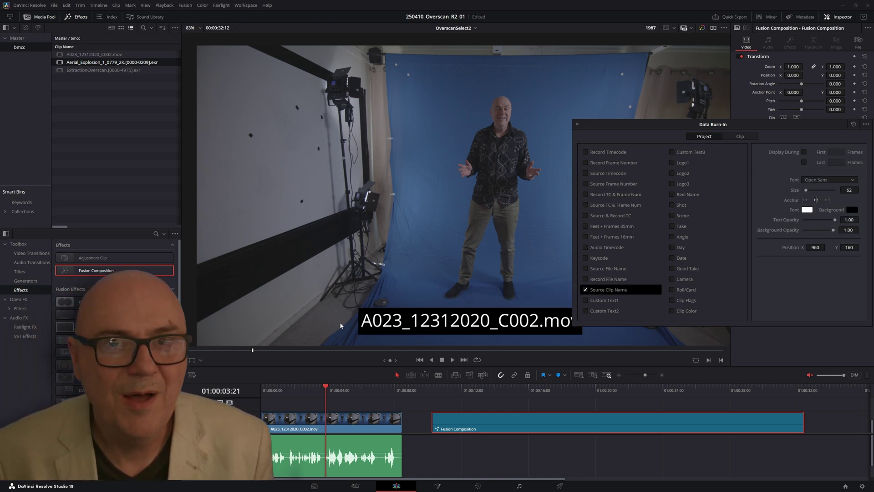
pyautogui.click(335, 389)
pyautogui.moveTo(336, 391); pyautogui.dragTo(494, 393)
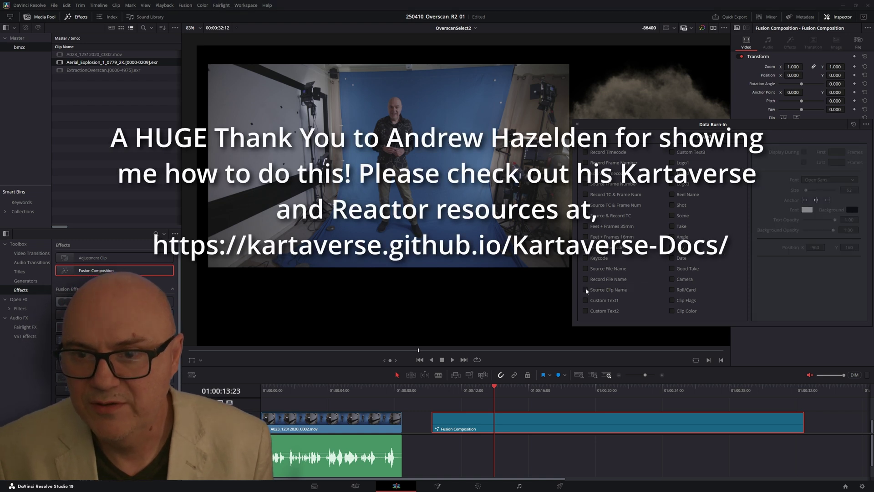
# Close the floating Data Burn-In window to reveal the Fusion Composition's transform settings.
pyautogui.click(497, 384)
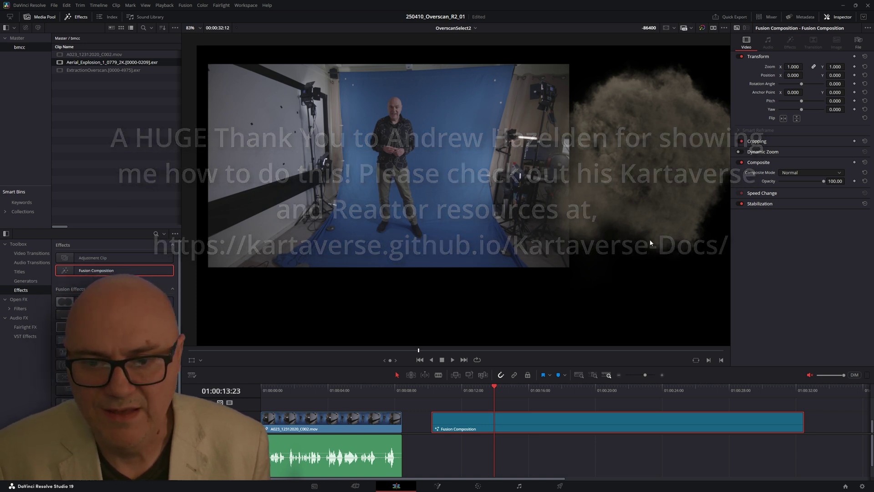
# On the Fusion page, check the clips loaded by MediaIn1 and MediaIn3, then deselect the nodes.
pyautogui.click(438, 486)
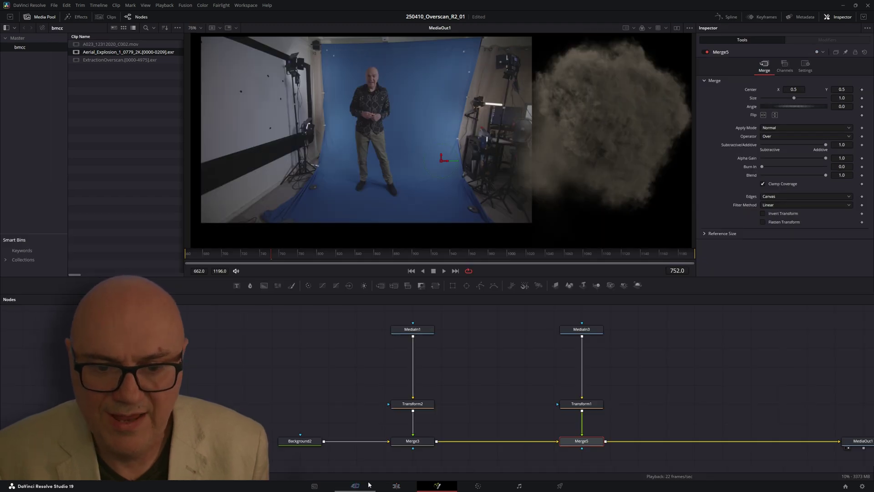
pyautogui.click(419, 330)
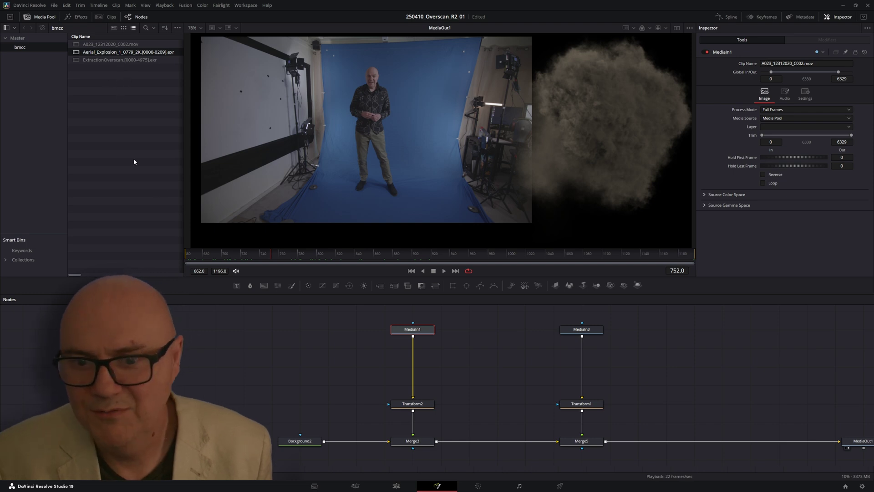
pyautogui.click(588, 330)
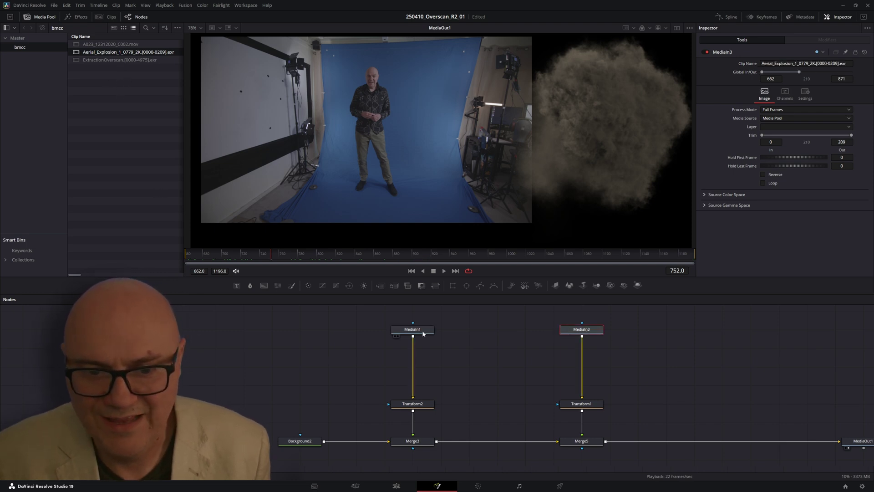
pyautogui.click(419, 333)
pyautogui.click(548, 370)
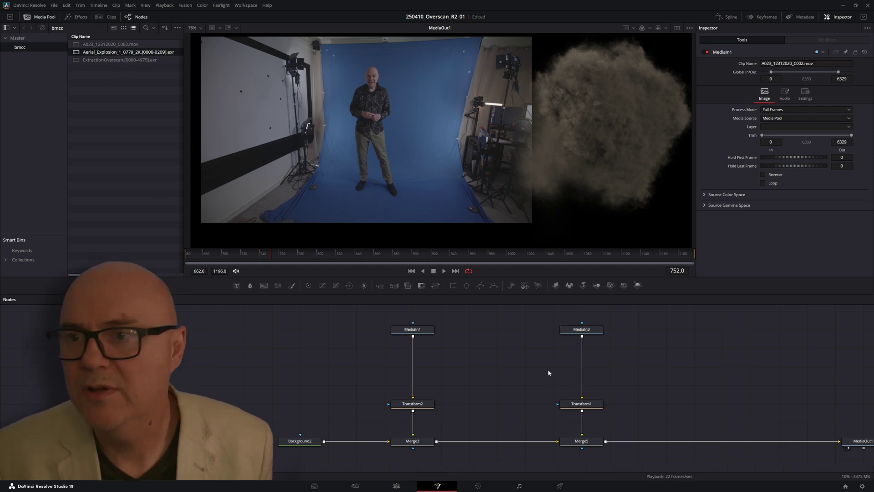
# Drop a Text+ node onto the MediaIn1 branch as Text1 via Merge1 and edit its text box.
pyautogui.moveTo(237, 285); pyautogui.dragTo(413, 337)
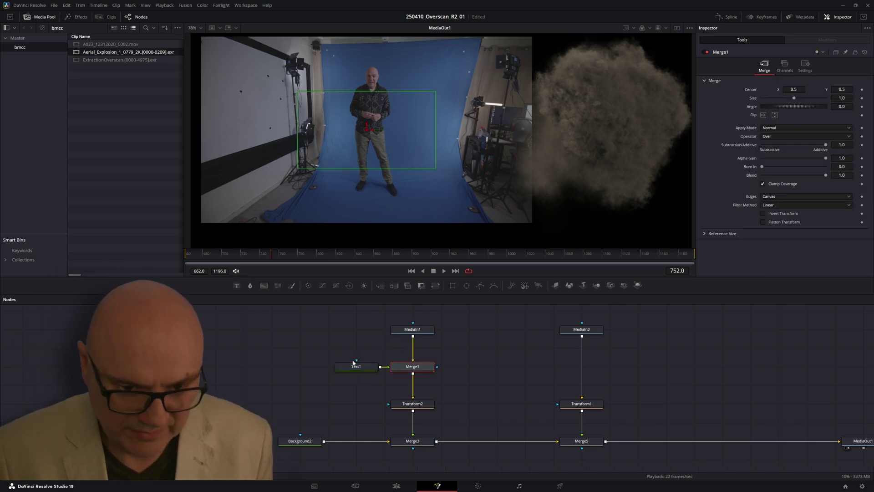
pyautogui.moveTo(357, 368); pyautogui.dragTo(328, 369)
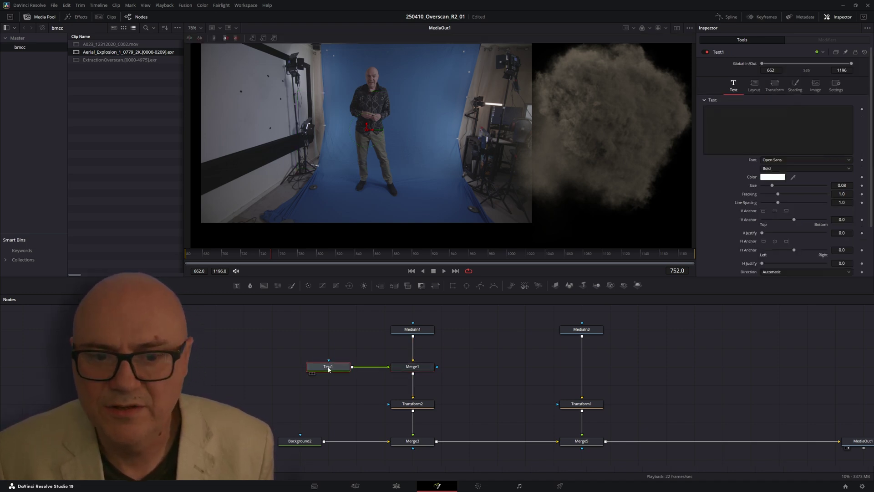
pyautogui.click(751, 115)
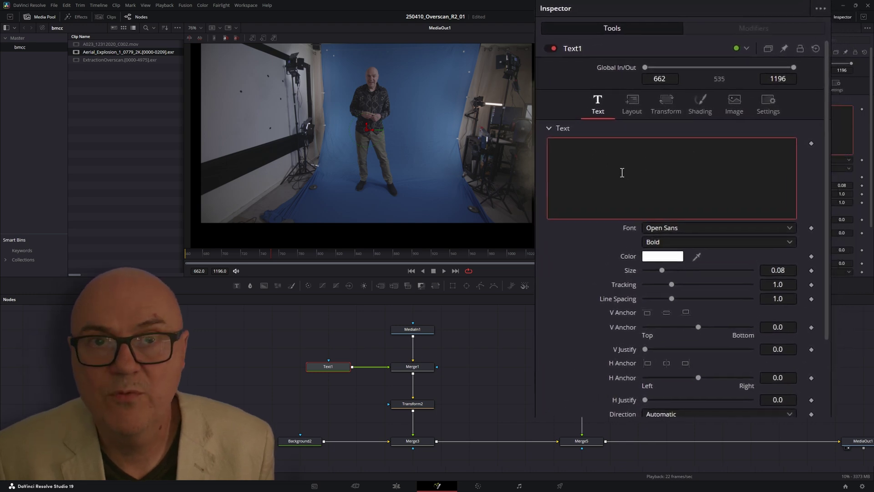
# Add an expression to Text1's text and type Text(MediaIn1.ClipName.Value) into it.
pyautogui.rightClick(663, 171)
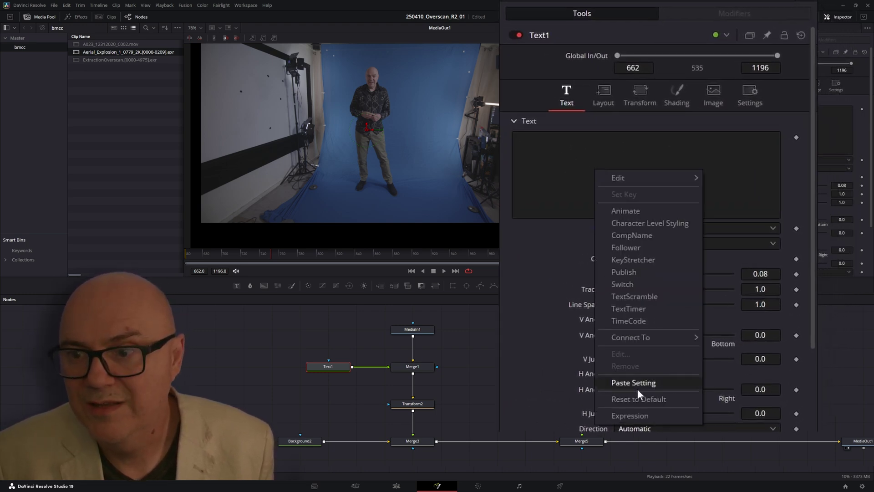
pyautogui.click(637, 413)
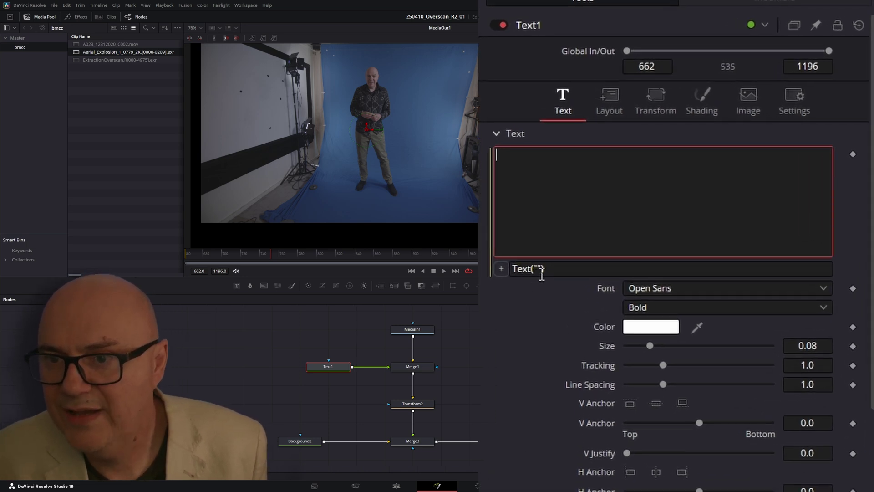
pyautogui.click(541, 271)
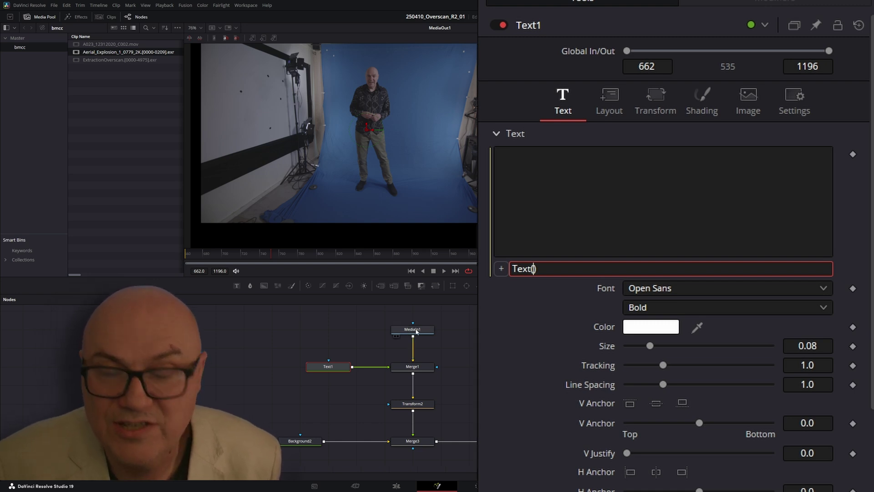
pyautogui.moveTo(422, 336)
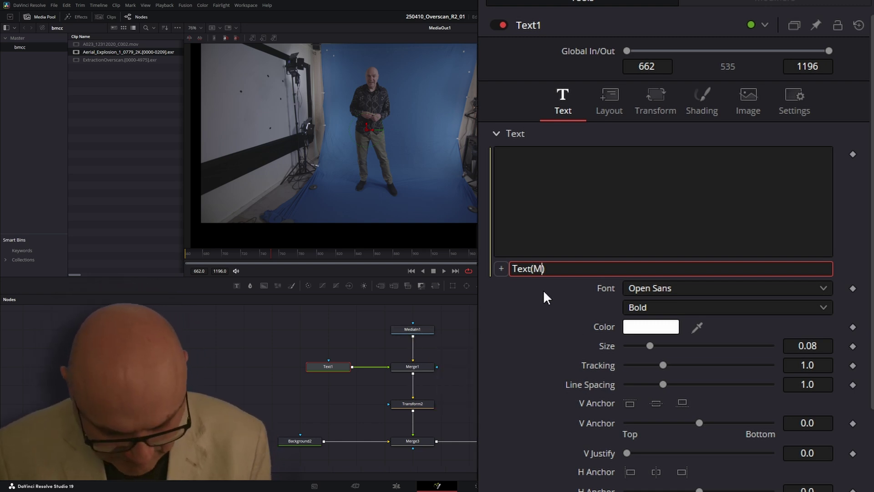
pyautogui.write('In1.')
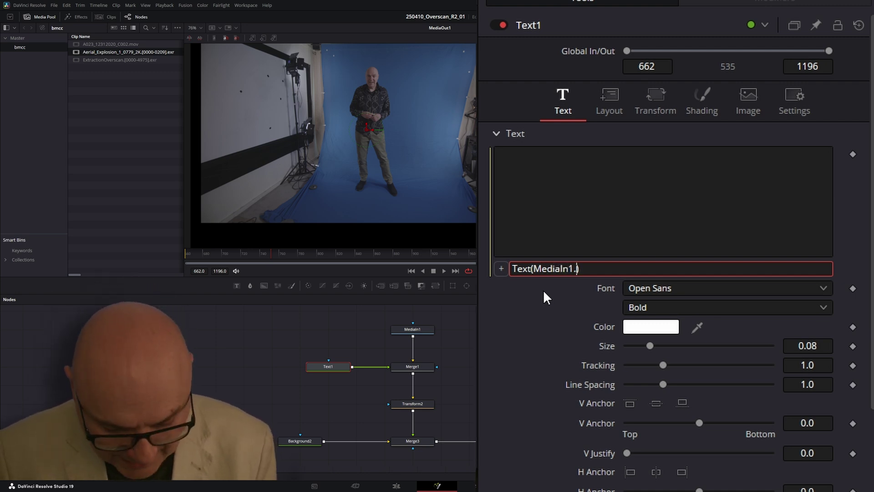
pyautogui.write('Clip')
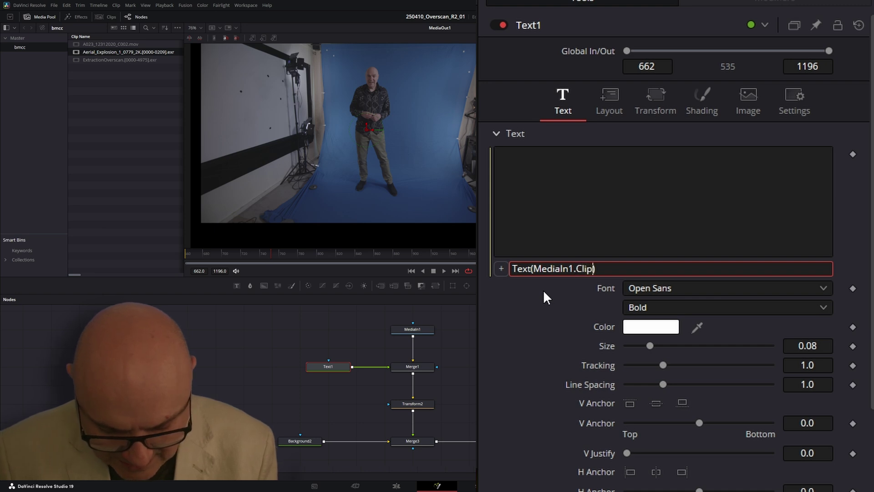
pyautogui.write('Name.')
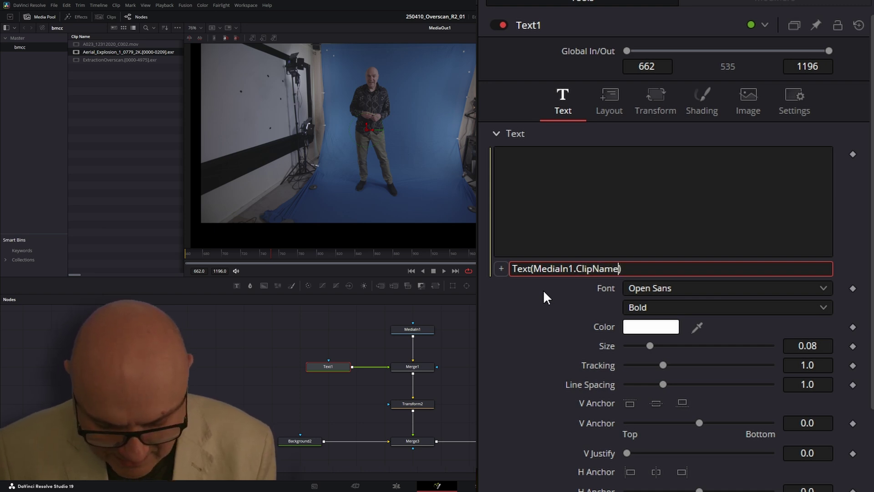
pyautogui.write('Value')
# Commit the MediaIn1 clip-name expression and raise Text1's size from 0.08 to about 0.13.
pyautogui.press('Tab')
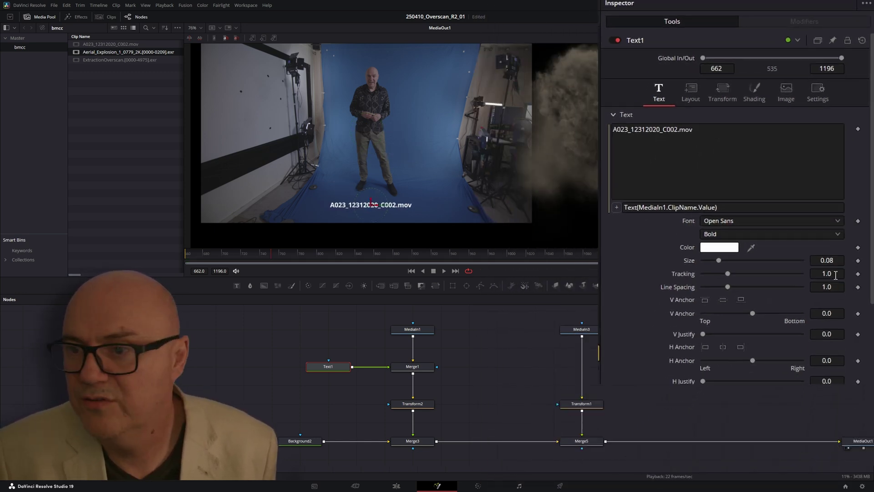
pyautogui.moveTo(827, 260); pyautogui.dragTo(840, 260)
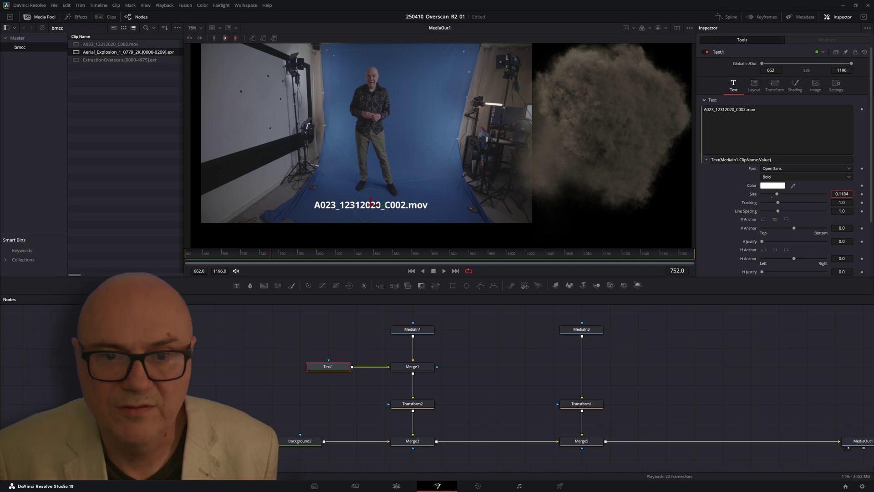
pyautogui.moveTo(778, 194); pyautogui.dragTo(779, 194)
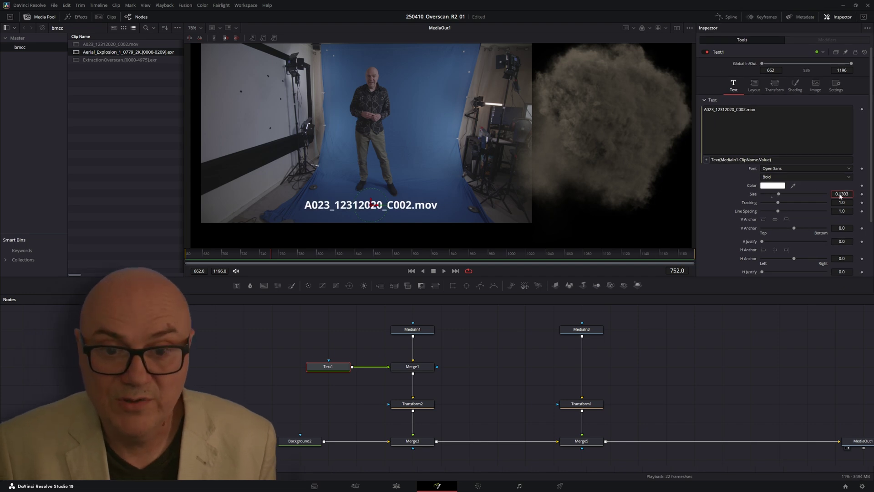
# Replace MediaIn3 with a new MediaIn2 loading Aerial_Explosion_1_0779_2K, wired into Transform1.
pyautogui.moveTo(474, 386); pyautogui.dragTo(344, 387)
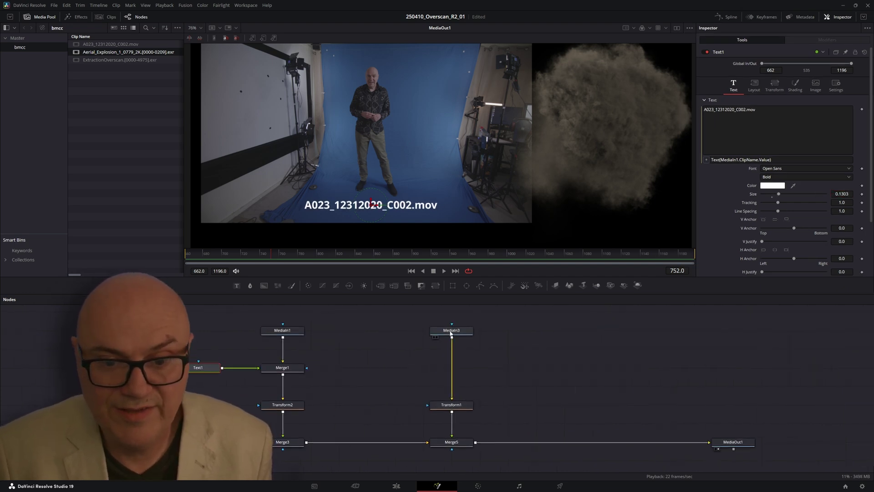
pyautogui.click(450, 330)
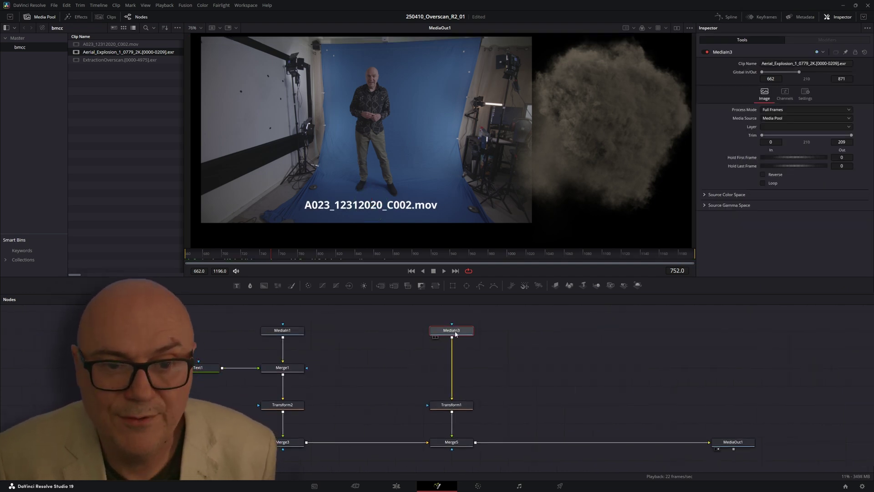
pyautogui.moveTo(77, 51); pyautogui.dragTo(447, 336)
pyautogui.press('Delete')
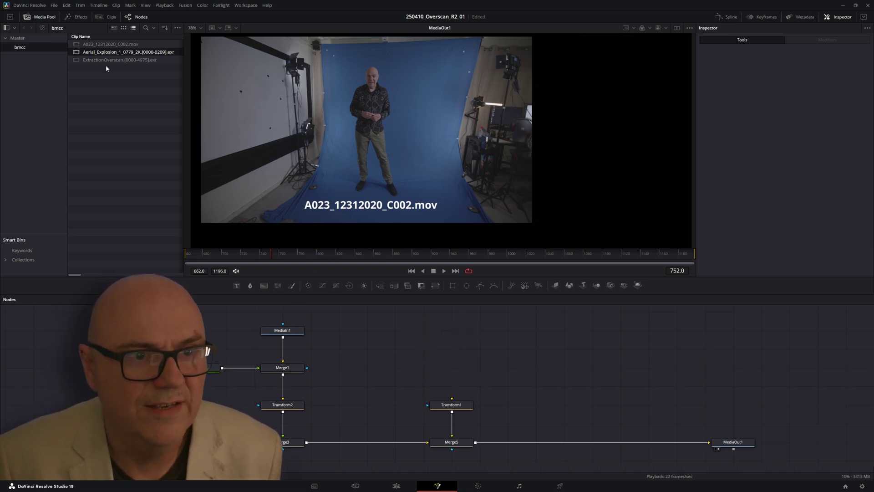
pyautogui.moveTo(92, 48); pyautogui.dragTo(451, 400)
pyautogui.moveTo(421, 345); pyautogui.dragTo(450, 326)
pyautogui.click(382, 365)
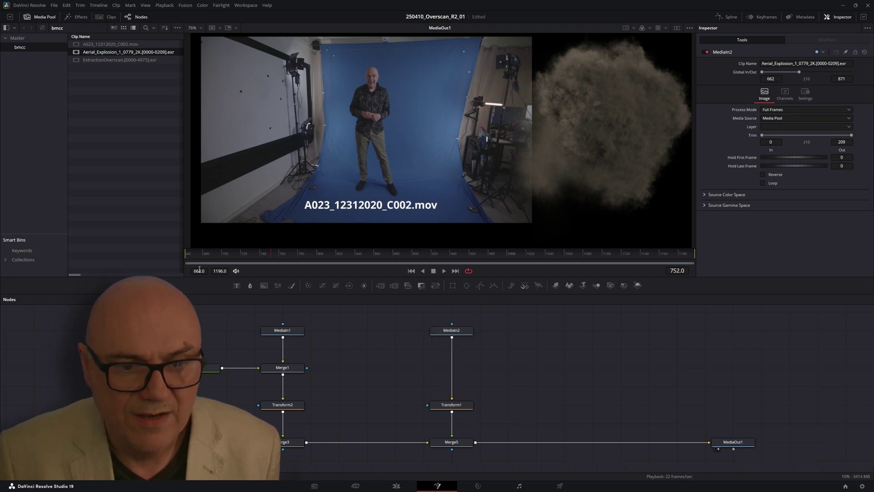
# Add a Text4 node merged with MediaIn2 and attach an expression to its text field.
pyautogui.moveTo(235, 287); pyautogui.dragTo(452, 337)
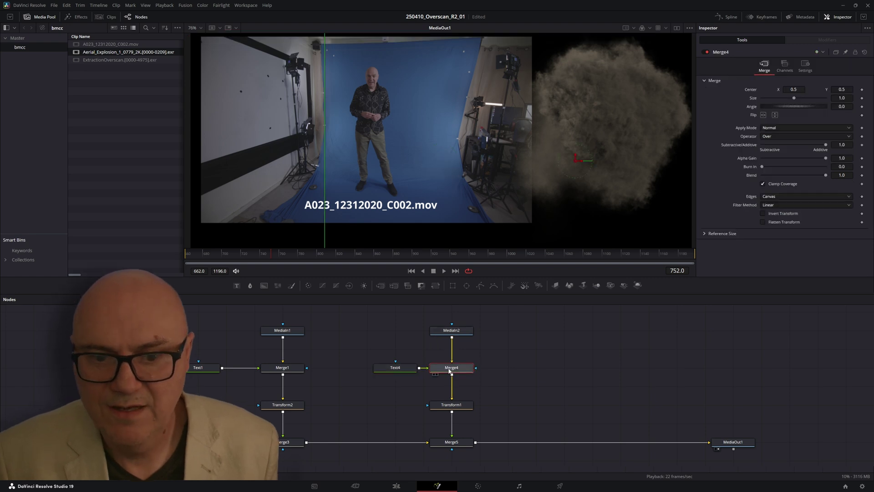
pyautogui.click(395, 368)
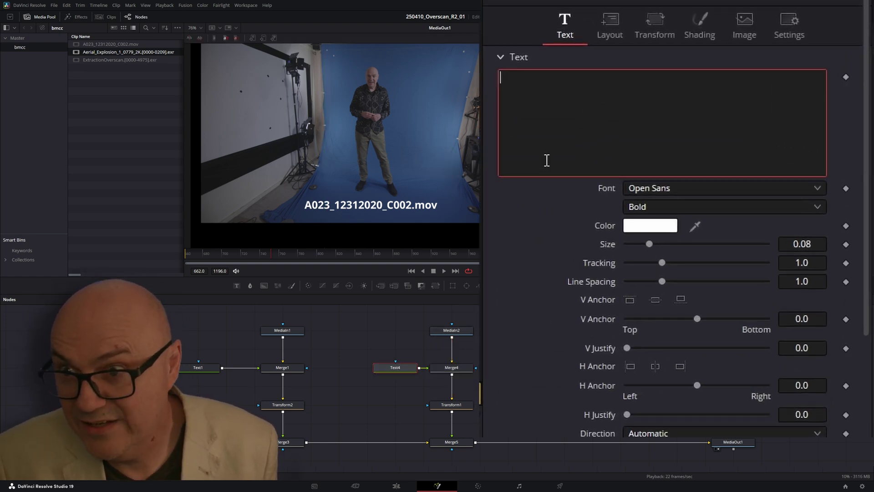
pyautogui.rightClick(581, 108)
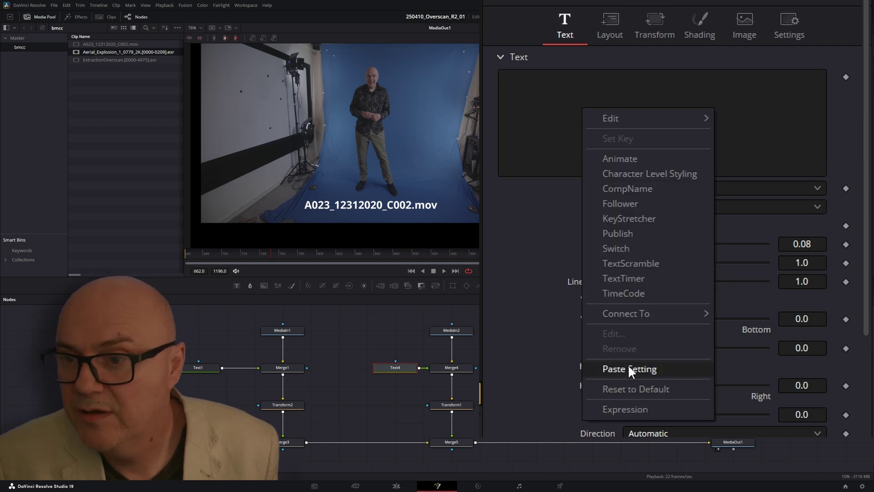
pyautogui.click(613, 409)
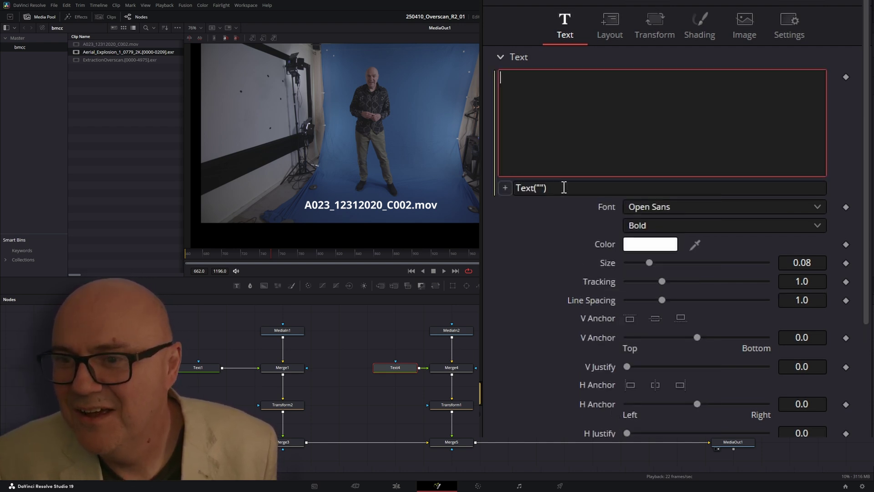
# Enter the expression Text(MediaIn2.ClipName.Value), fixing a typo, and commit it.
pyautogui.click(543, 189)
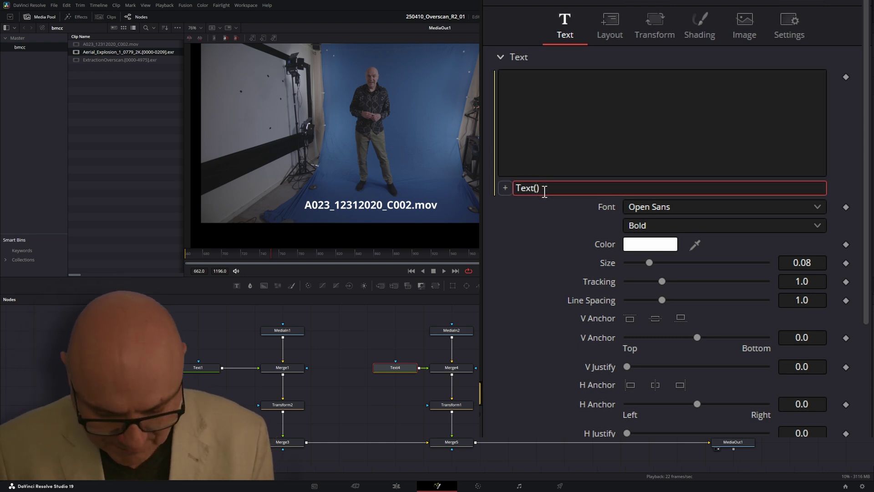
pyautogui.write('MediaIn2')
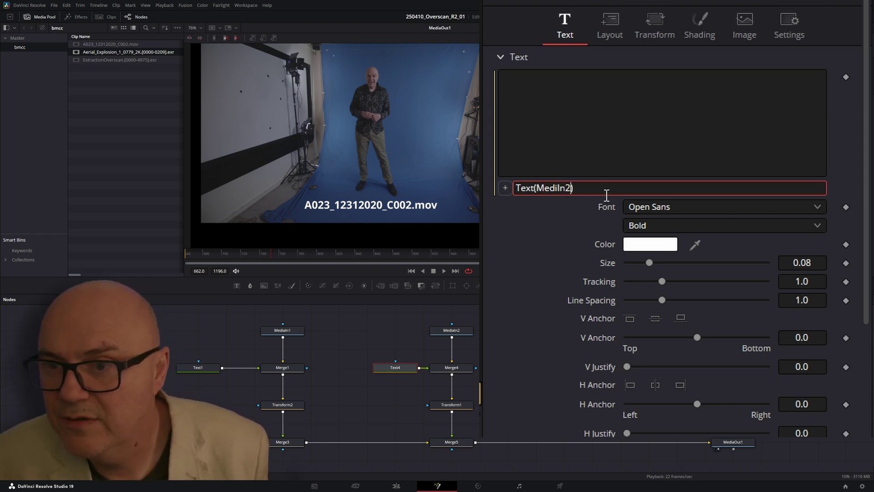
pyautogui.click(560, 190)
pyautogui.write('a')
pyautogui.press('BackSpace')
pyautogui.write('a')
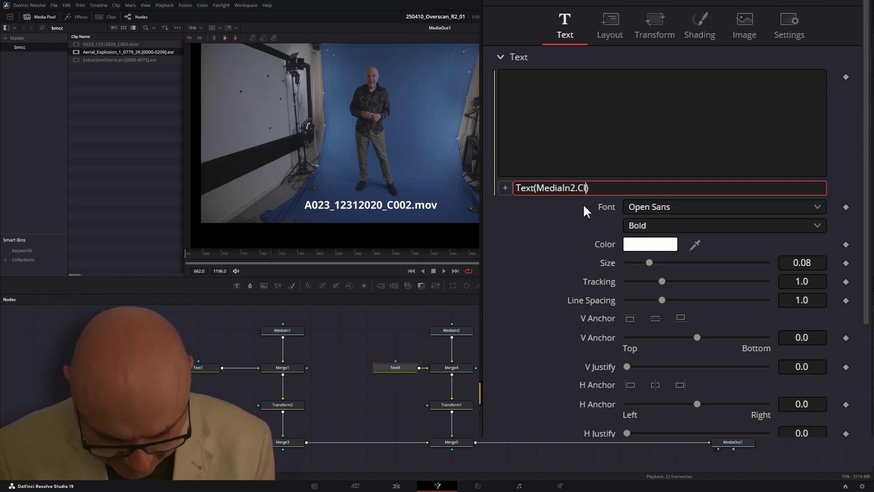
pyautogui.write('ame.V')
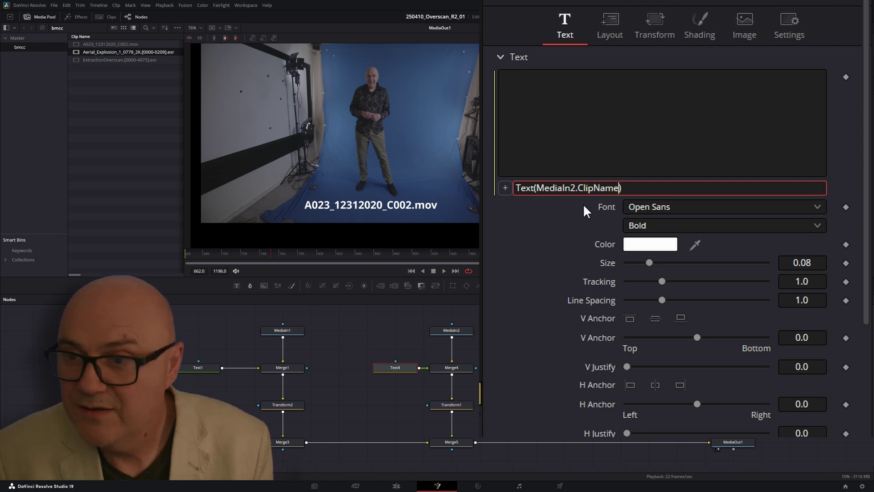
pyautogui.write('alue')
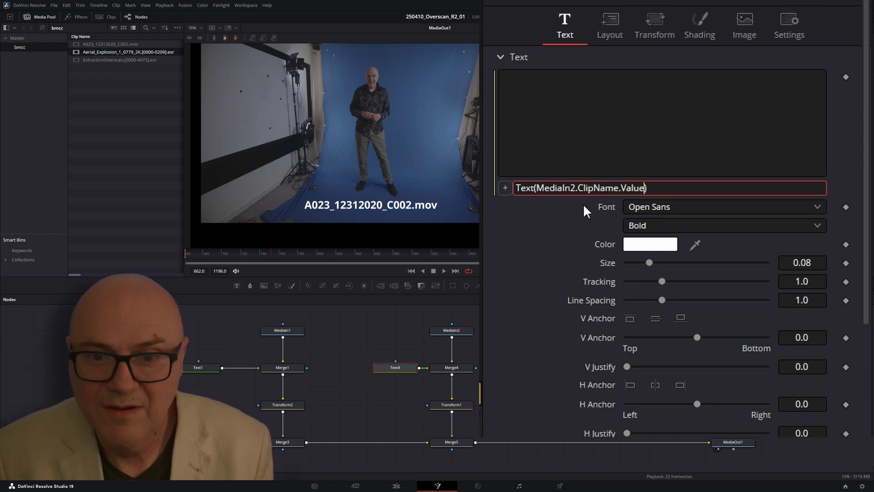
pyautogui.press('Return')
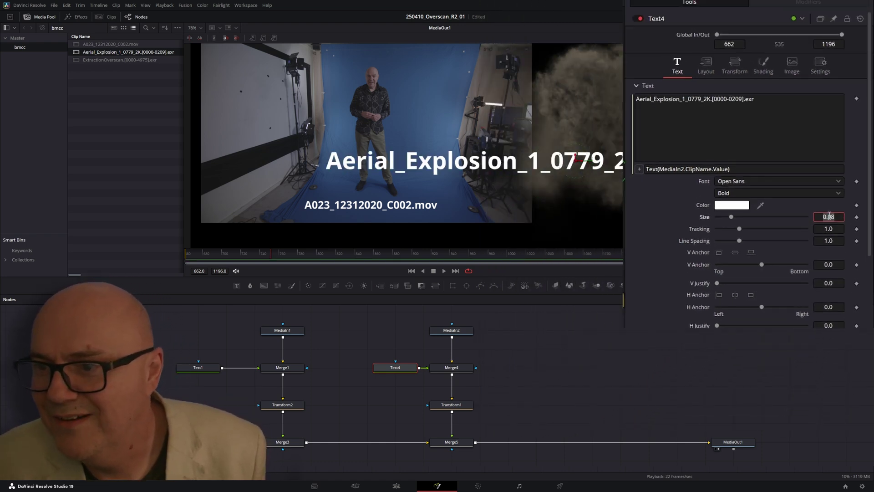
# Shrink Text4 to size 0.0241 and drag its label down below the explosion.
pyautogui.click(766, 194)
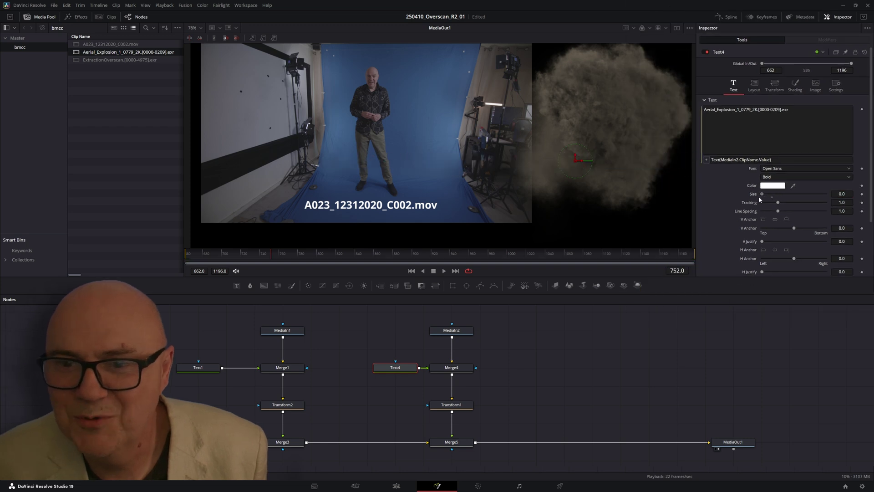
pyautogui.click(765, 197)
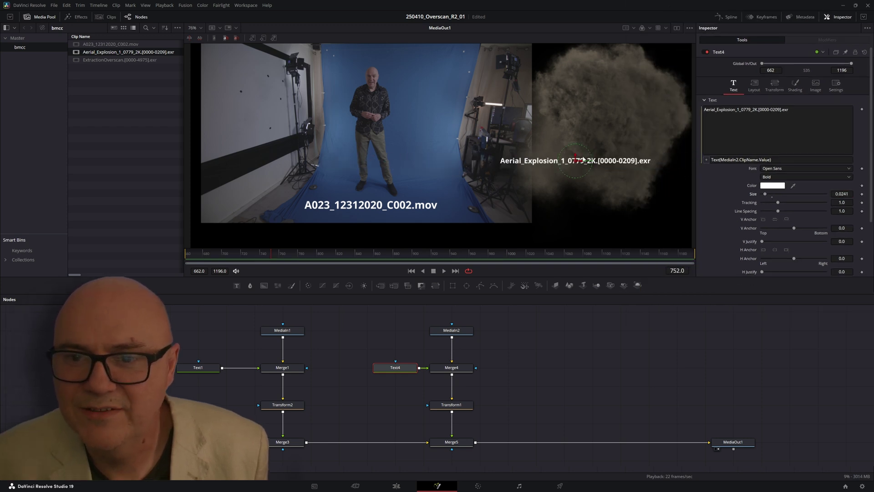
pyautogui.moveTo(576, 163); pyautogui.dragTo(610, 203)
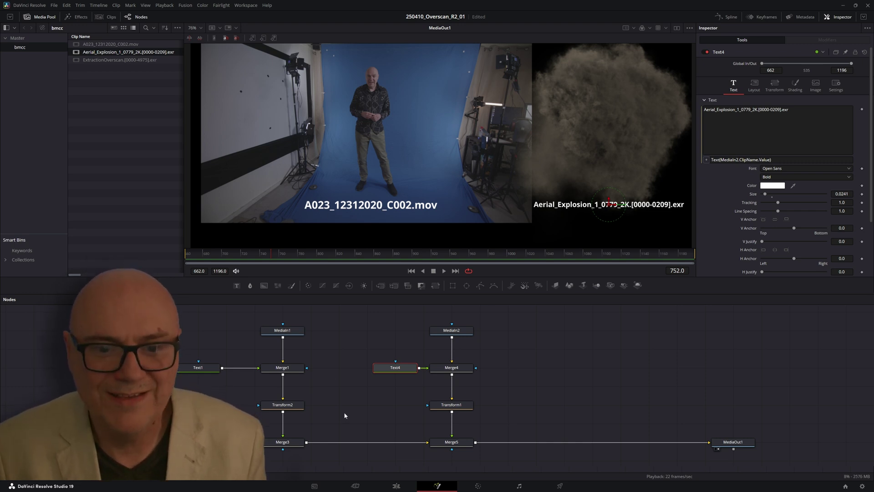
pyautogui.moveTo(359, 409); pyautogui.dragTo(590, 419)
# View Merge2's output and scrub through its reference list of MediaIn expressions like Text(MediaIn1.Comments.Value).
pyautogui.moveTo(506, 408); pyautogui.dragTo(504, 405)
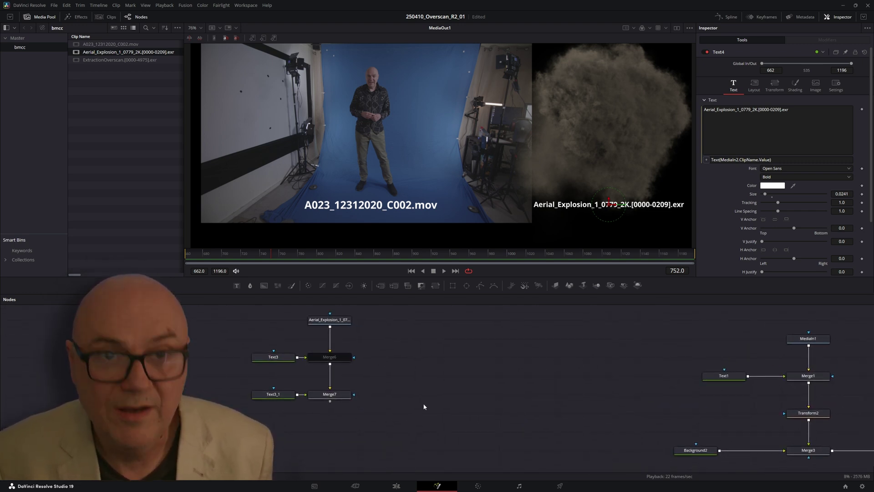
pyautogui.moveTo(351, 398); pyautogui.dragTo(480, 393)
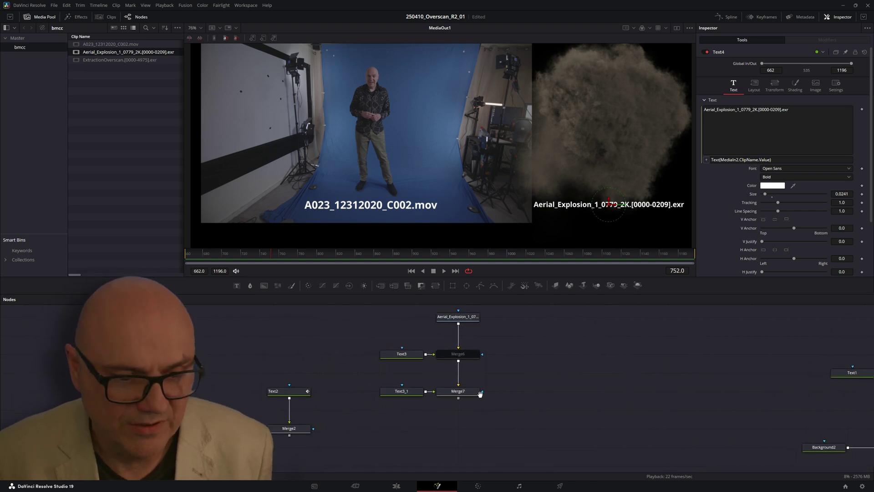
pyautogui.click(284, 431)
pyautogui.press('1')
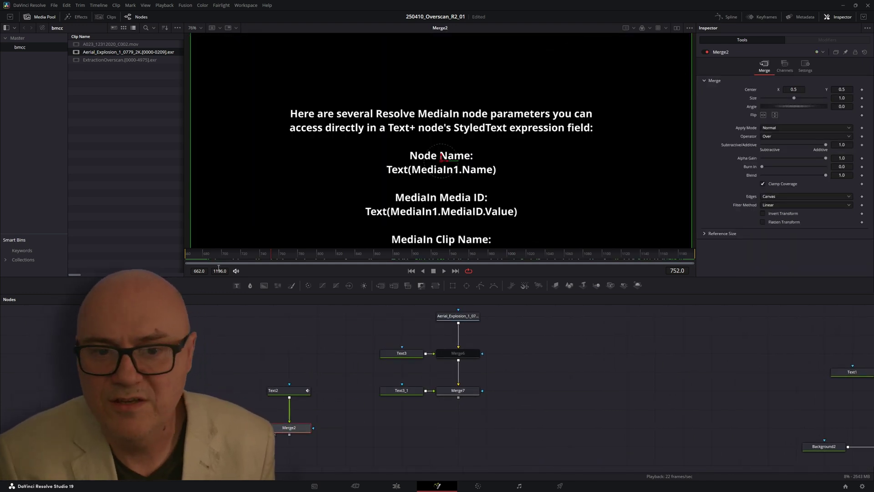
pyautogui.moveTo(200, 260); pyautogui.dragTo(396, 258)
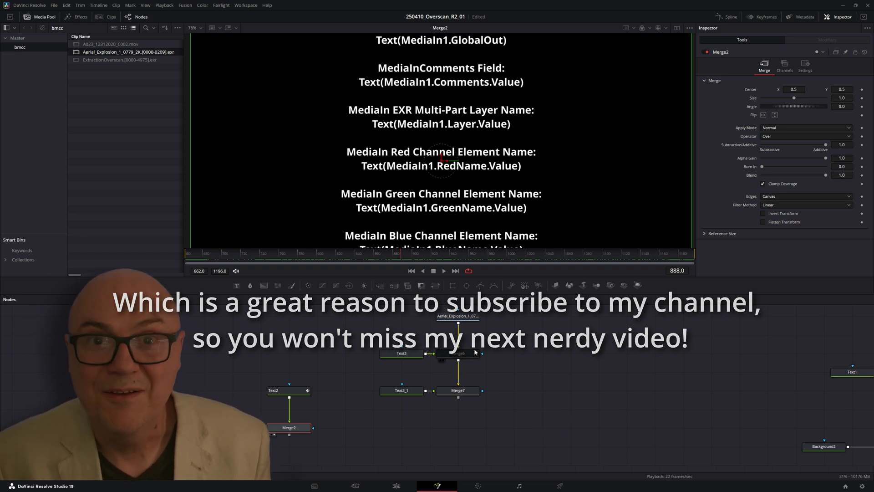
pyautogui.scroll(-5, 385, 328)
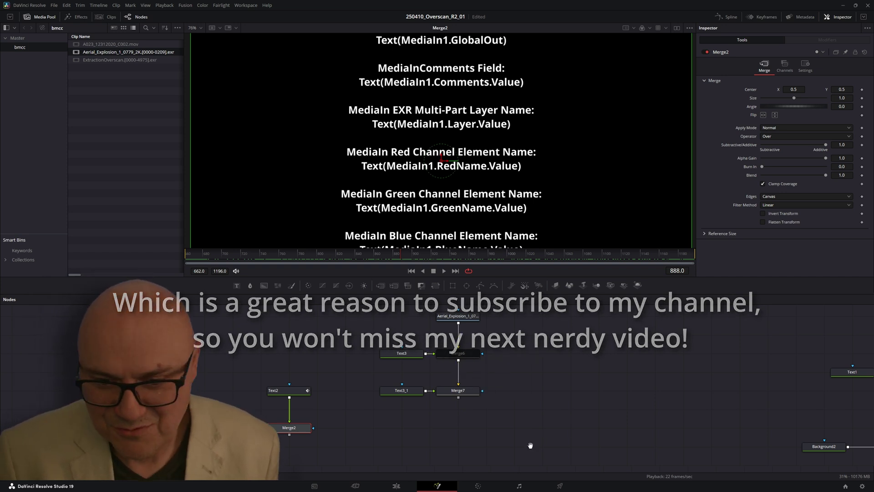
# Load MediaOut1 in the viewer to show A023_12312020_C002.mov burned beneath the blue-screen footage.
pyautogui.click(721, 420)
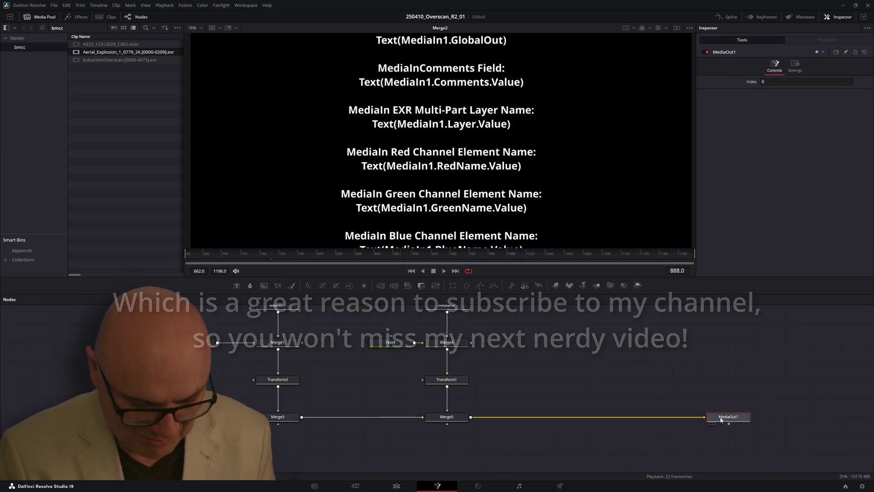
pyautogui.press('1')
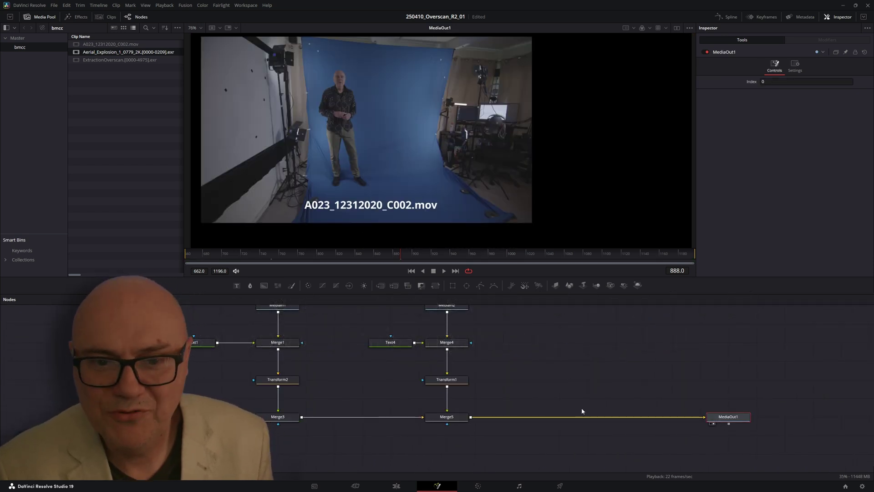